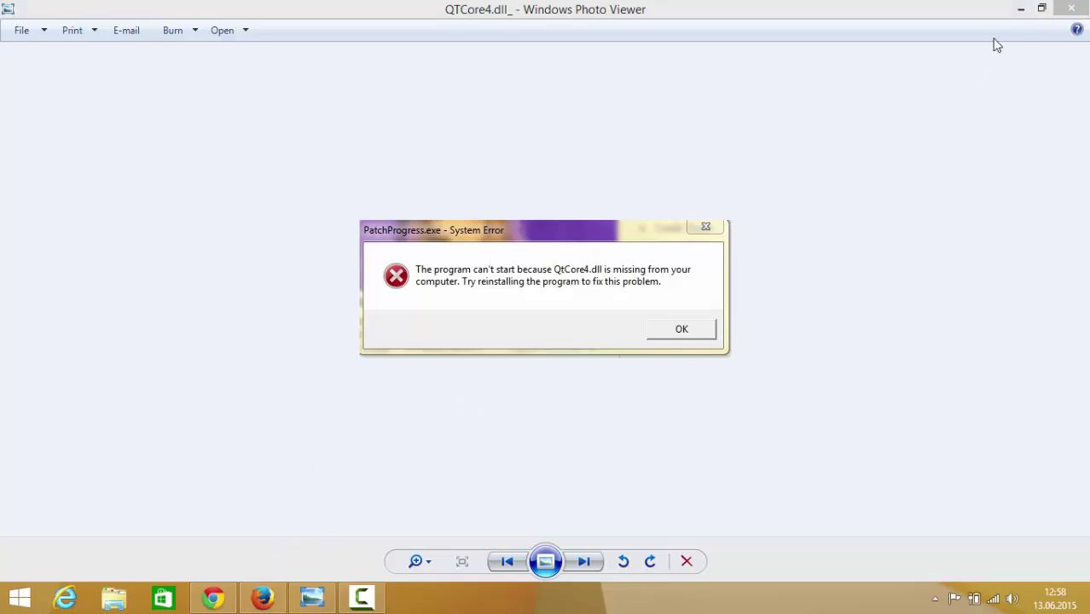
- Switch to Firefox, search the web for qtcore4.dll, and open the DLL-files.com download result
{"action": "left_click", "coordinate": [1021, 9]}
{"action": "left_click", "coordinate": [274, 588]}
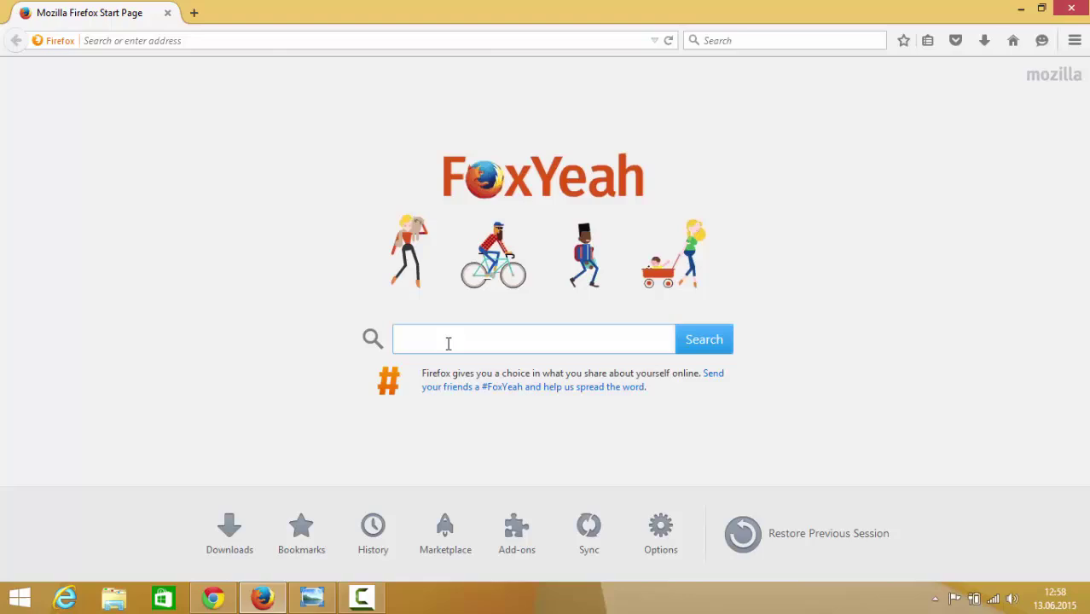
{"action": "type", "text": "qtcore4.dll"}
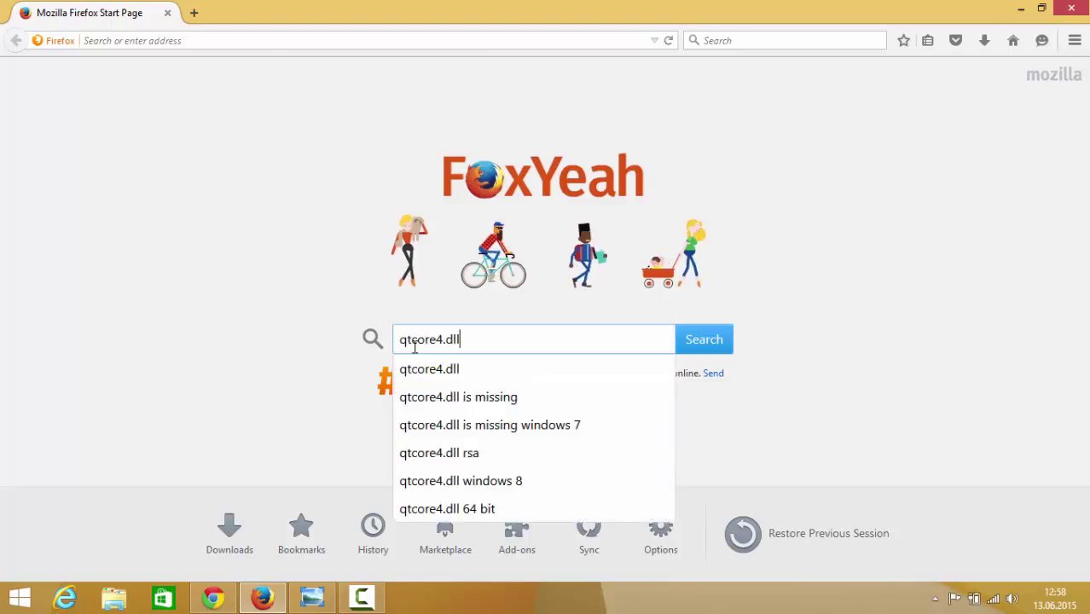
{"action": "left_click", "coordinate": [697, 351]}
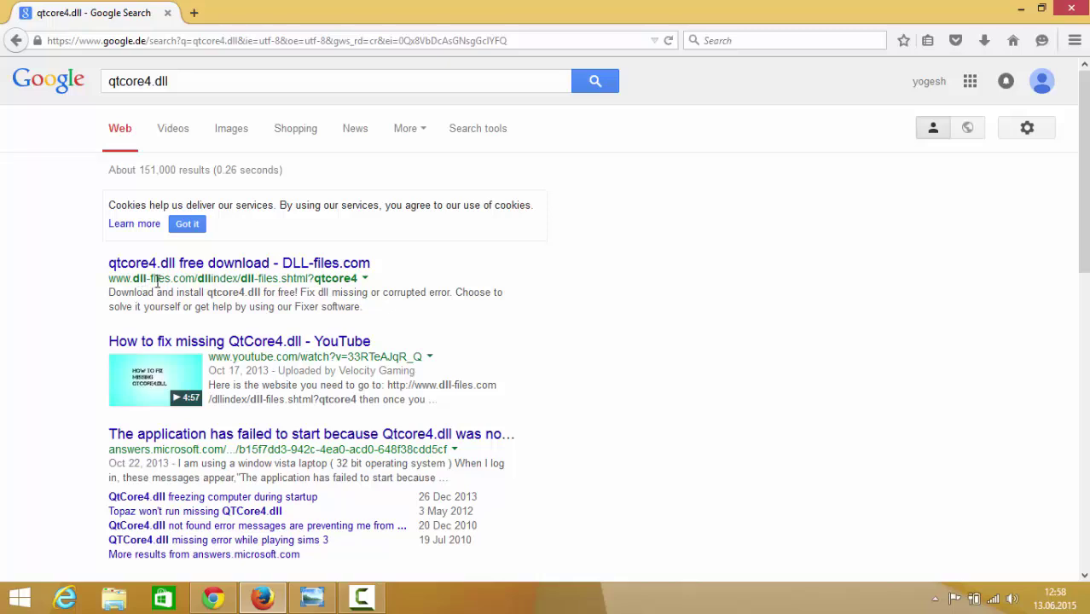
{"action": "left_click", "coordinate": [196, 264]}
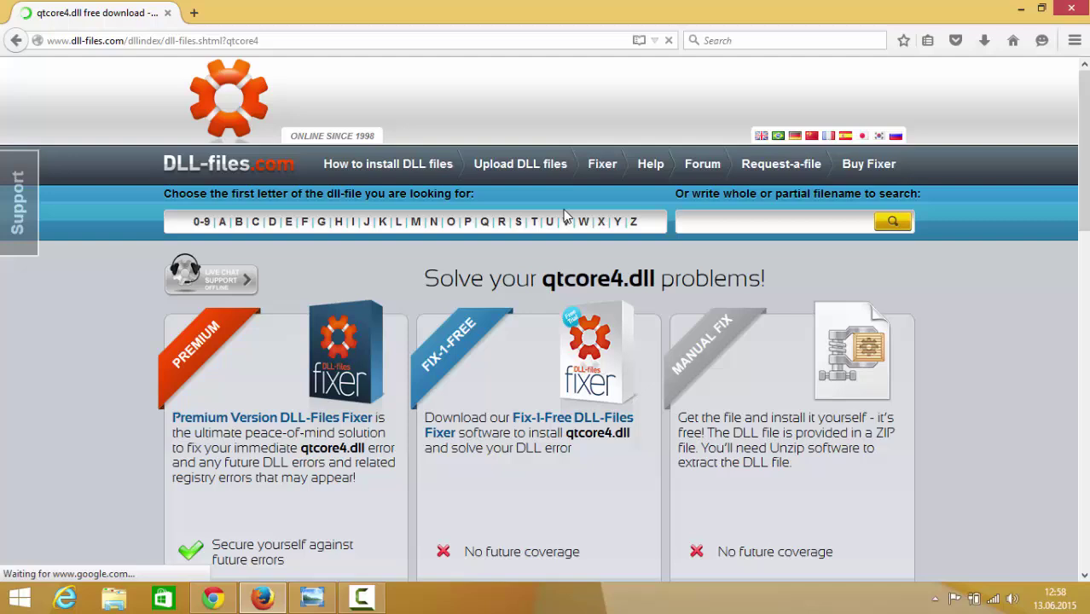
- Choose the Manual Fix ZIP-file download for qtcore4.dll to bring up its list of versions
{"action": "scroll", "coordinate": [577, 254], "scroll_direction": "down", "scroll_amount": 2}
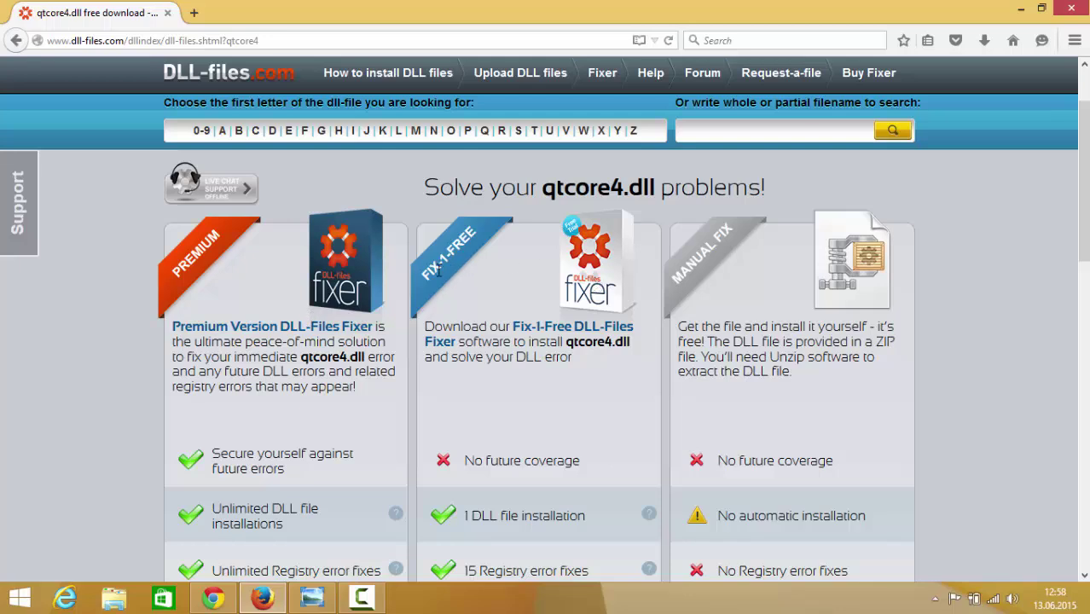
{"action": "scroll", "coordinate": [468, 253], "scroll_direction": "down", "scroll_amount": 2}
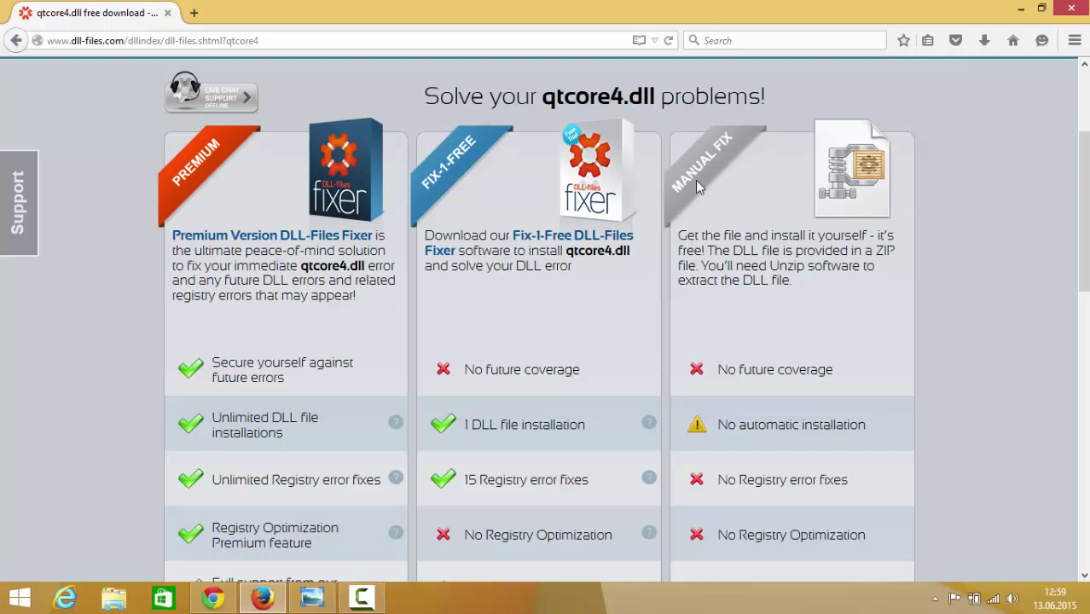
{"action": "scroll", "coordinate": [734, 202], "scroll_direction": "down", "scroll_amount": 5}
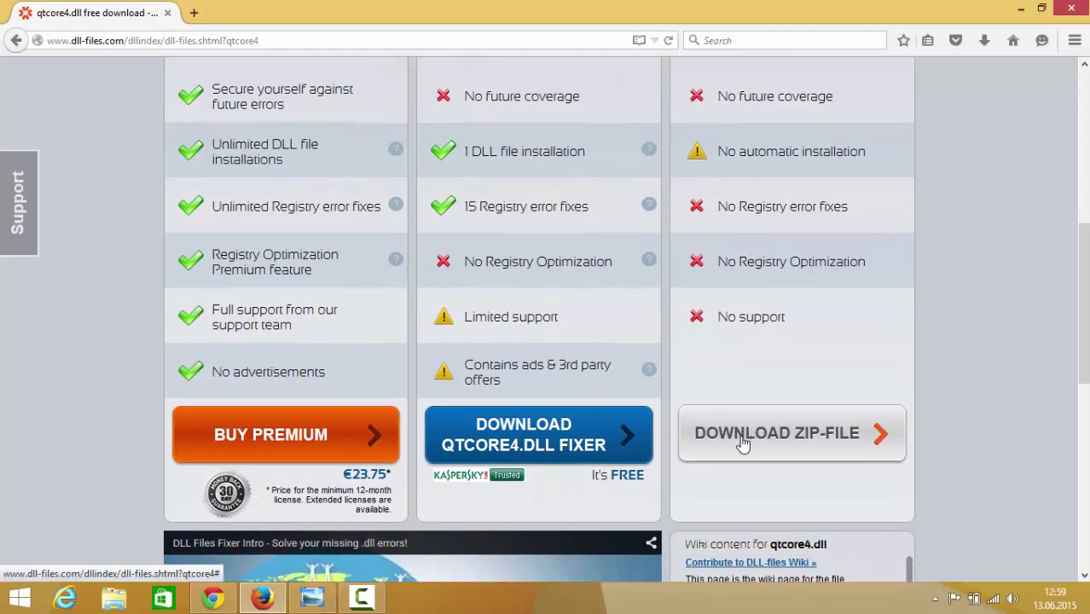
{"action": "left_click", "coordinate": [756, 441]}
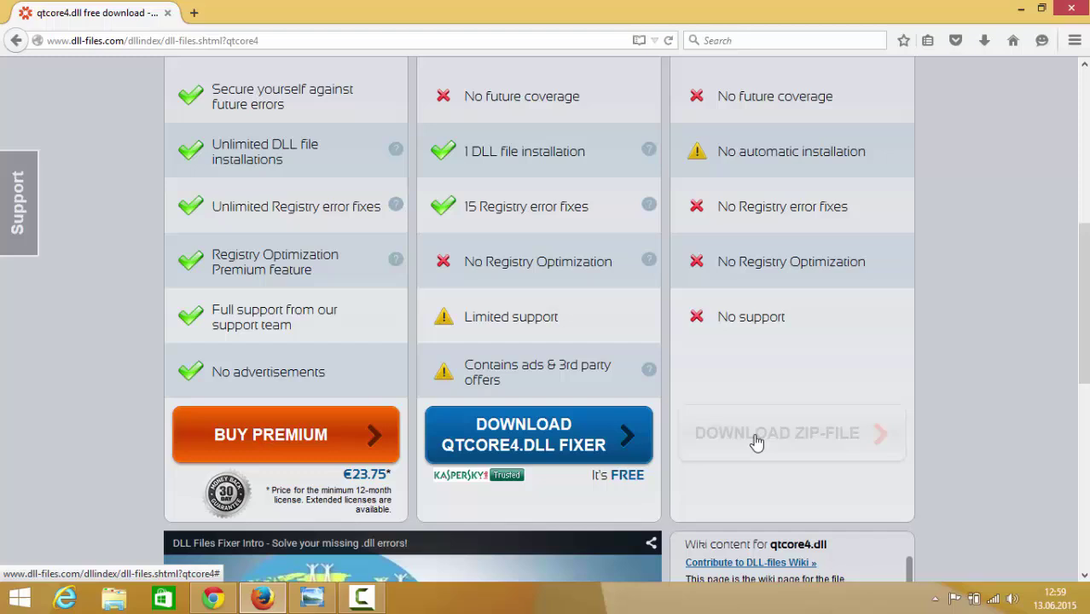
{"action": "scroll", "coordinate": [779, 361], "scroll_direction": "down", "scroll_amount": 2}
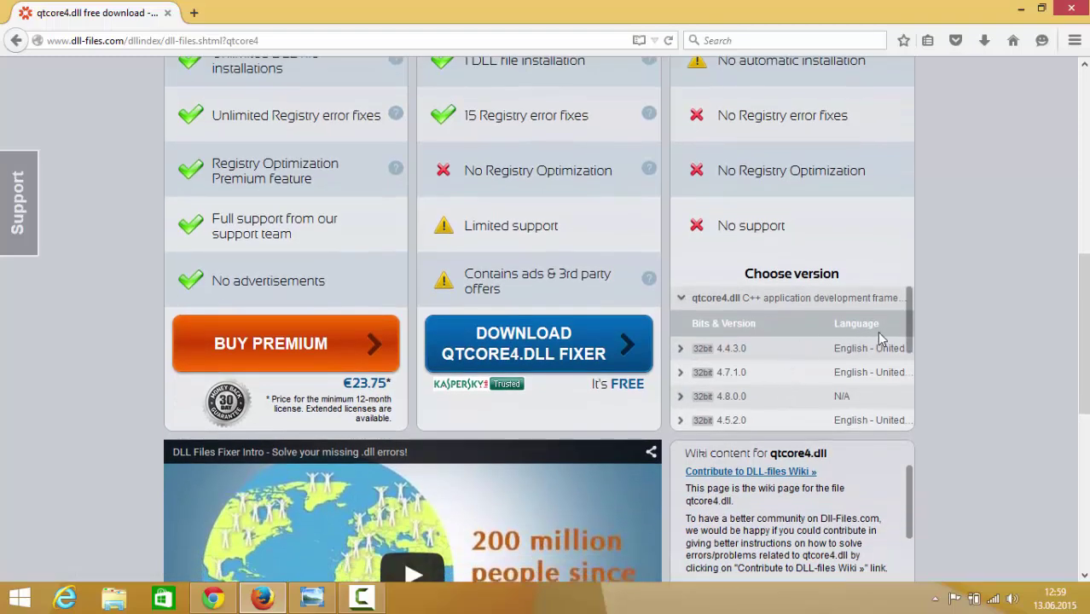
{"action": "mouse_move", "coordinate": [910, 339]}
{"action": "left_mouse_down"}
{"action": "mouse_move", "coordinate": [910, 414]}
{"action": "mouse_move", "coordinate": [912, 331]}
{"action": "left_mouse_up"}
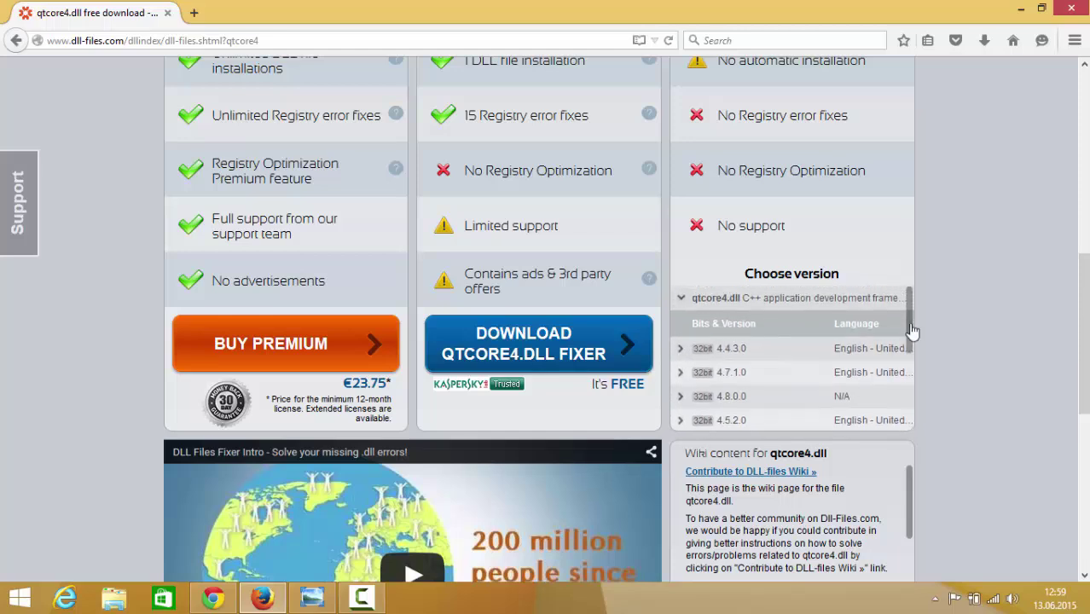
- Download the 32-bit 4.4.3.0 version of qtcore4.dll and save qtcore4.zip to disk
{"action": "left_click", "coordinate": [708, 353]}
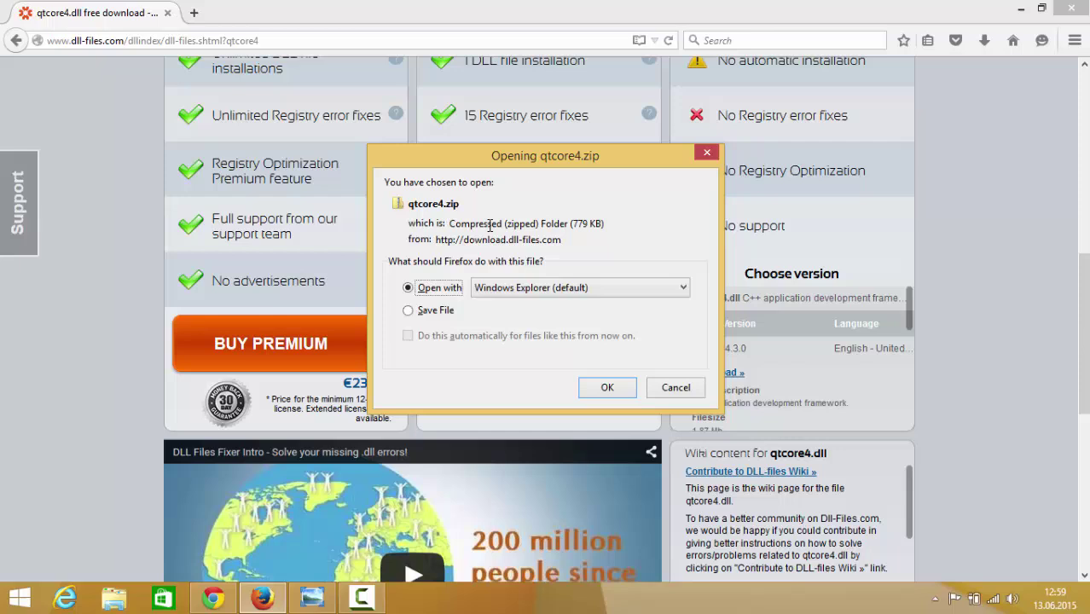
{"action": "left_click", "coordinate": [409, 312]}
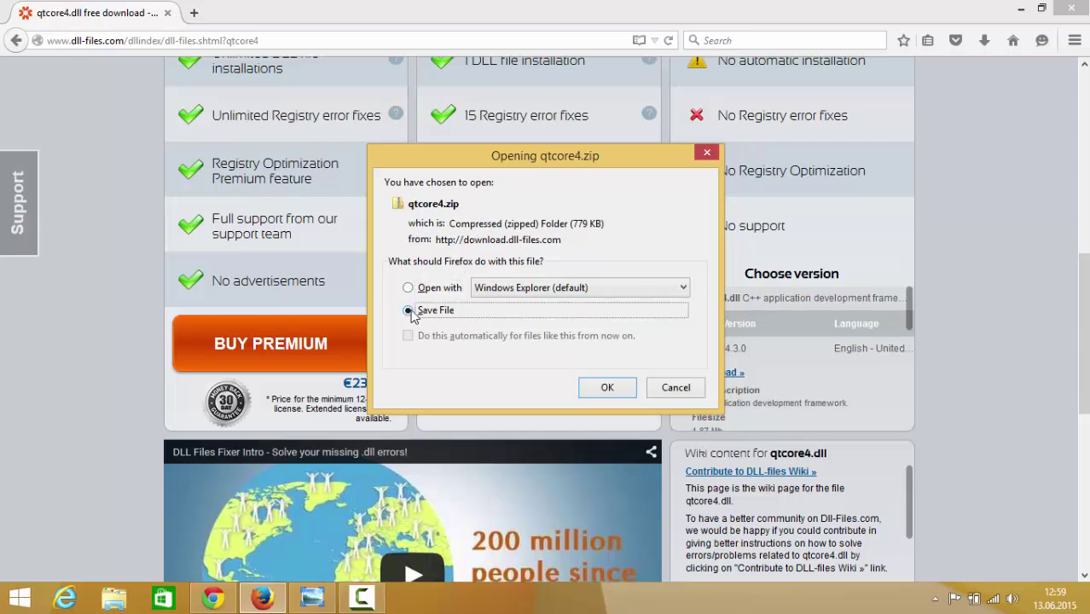
{"action": "left_click", "coordinate": [611, 391]}
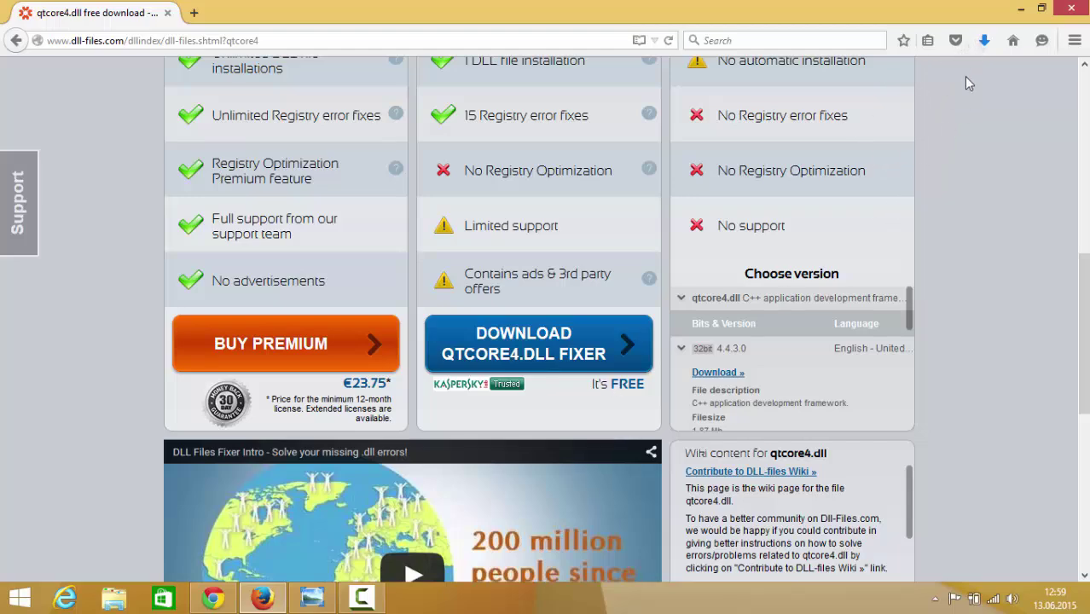
- Open the downloaded qtcore4.zip and extract qtcore4.dll to the desktop, keeping the archive window clear of the desktop icons
{"action": "left_click", "coordinate": [984, 42]}
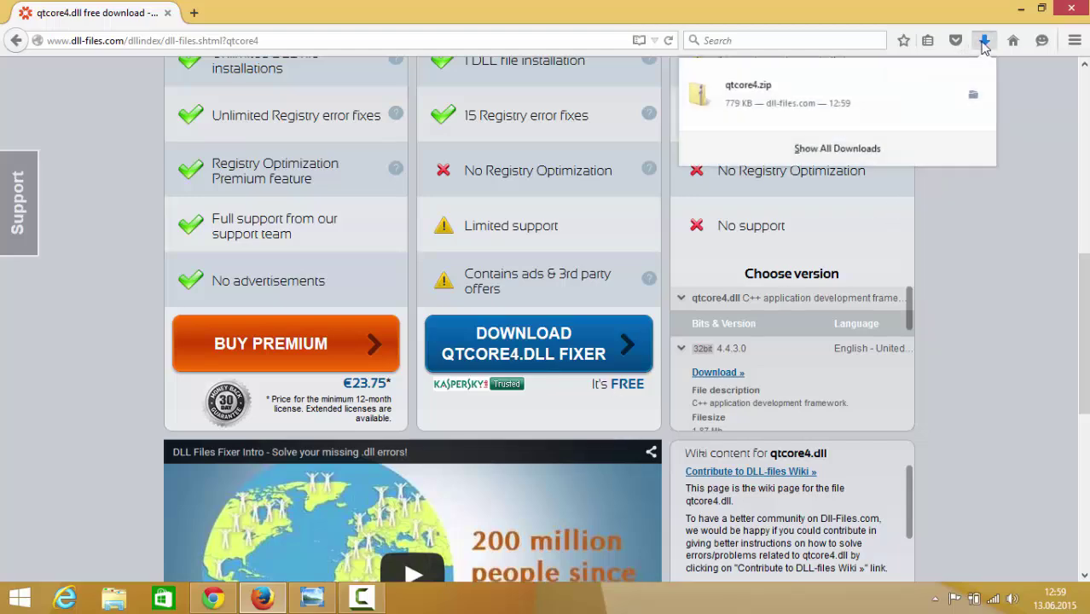
{"action": "left_click", "coordinate": [819, 106]}
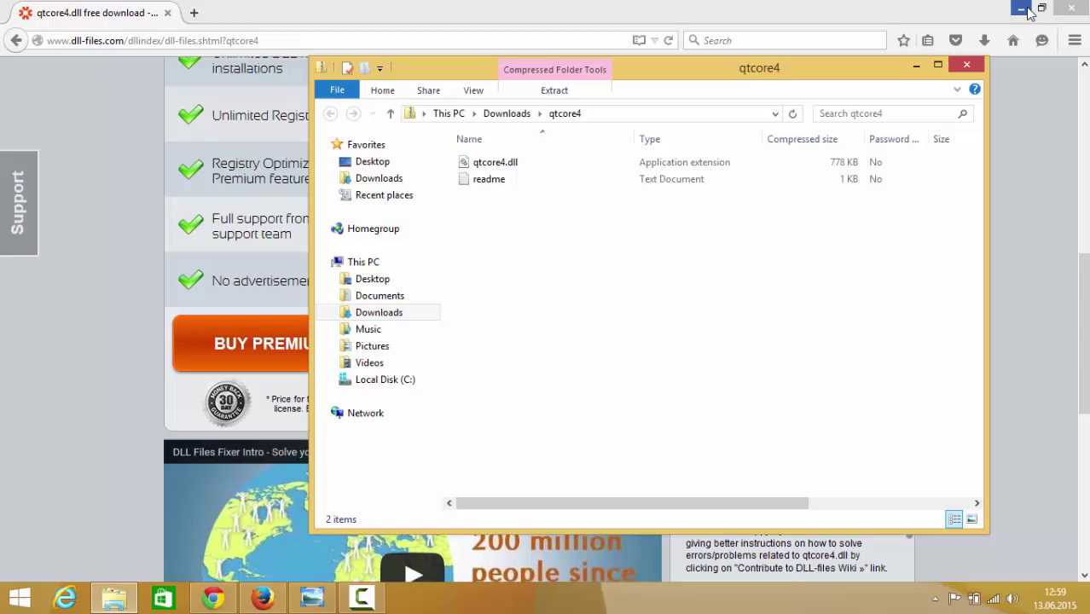
{"action": "left_click", "coordinate": [1022, 9]}
{"action": "left_click", "coordinate": [506, 169]}
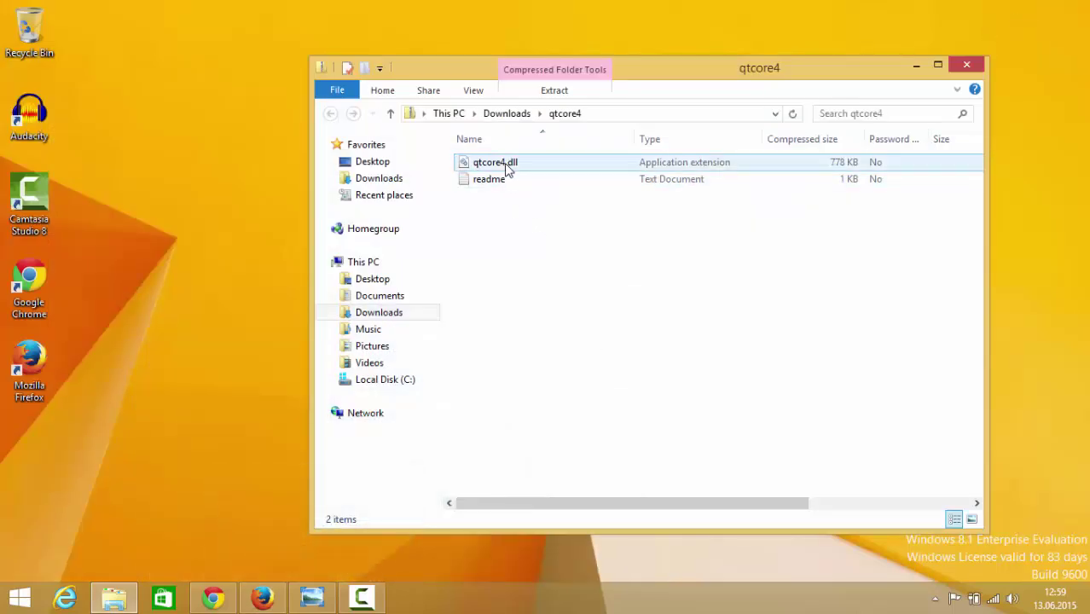
{"action": "left_click", "coordinate": [504, 168]}
{"action": "left_click_drag", "start_coordinate": [501, 174], "coordinate": [198, 198]}
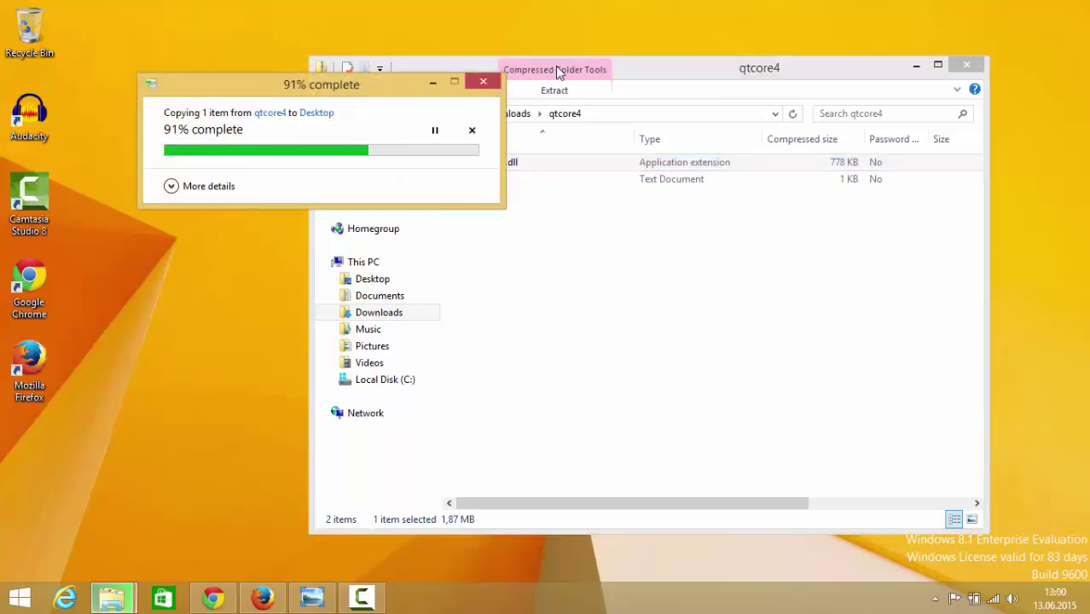
{"action": "left_click_drag", "start_coordinate": [555, 71], "coordinate": [663, 72]}
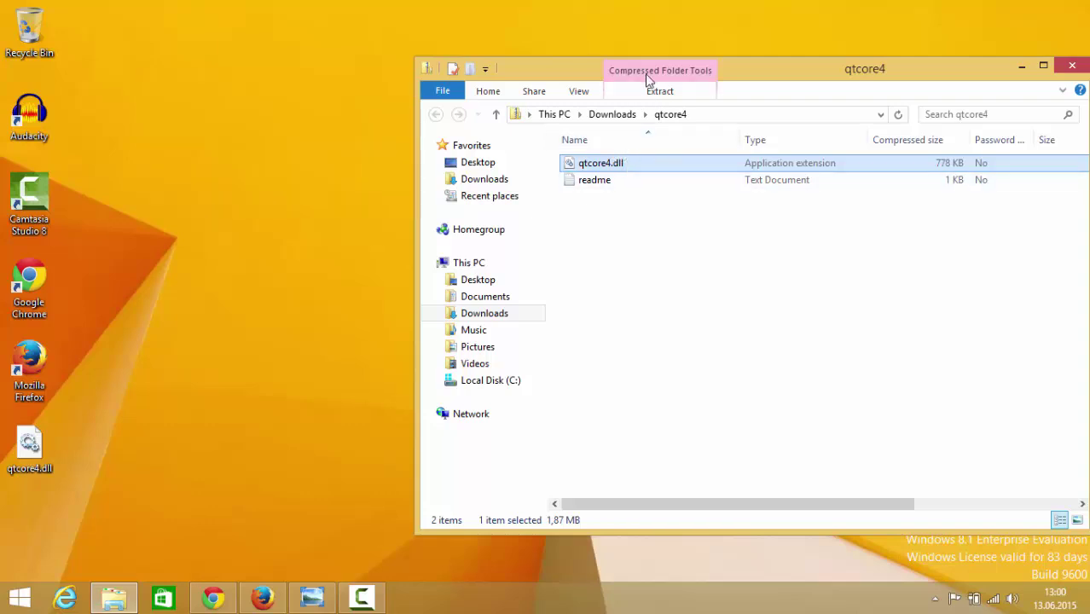
{"action": "left_click_drag", "start_coordinate": [645, 73], "coordinate": [638, 120]}
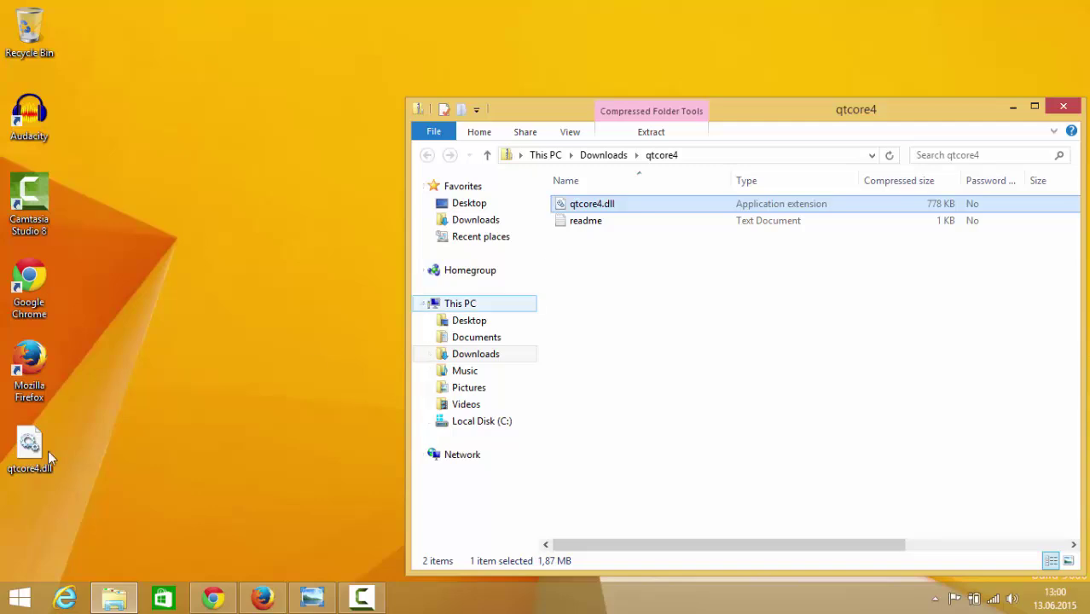
- Copy the desktop file qtcore4.dll to the clipboard
{"action": "left_click", "coordinate": [82, 493]}
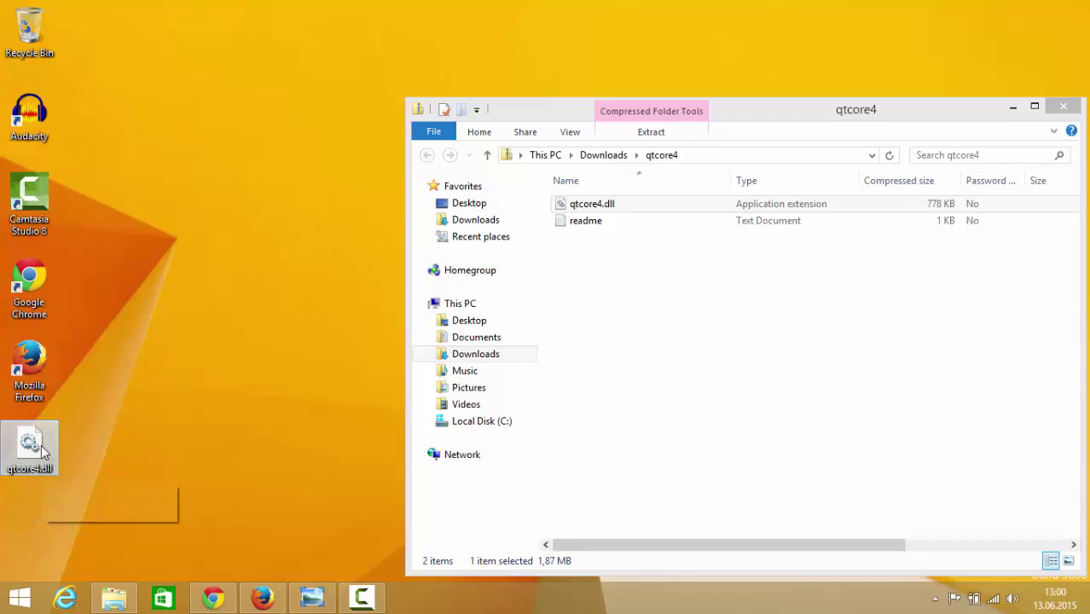
{"action": "mouse_move", "coordinate": [26, 469]}
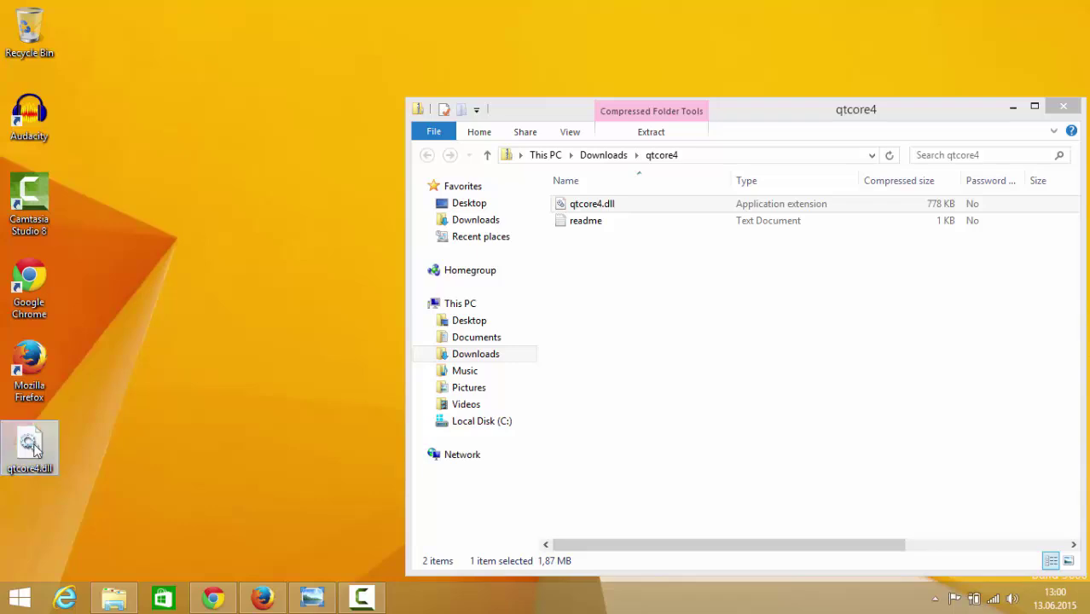
{"action": "right_click", "coordinate": [35, 452]}
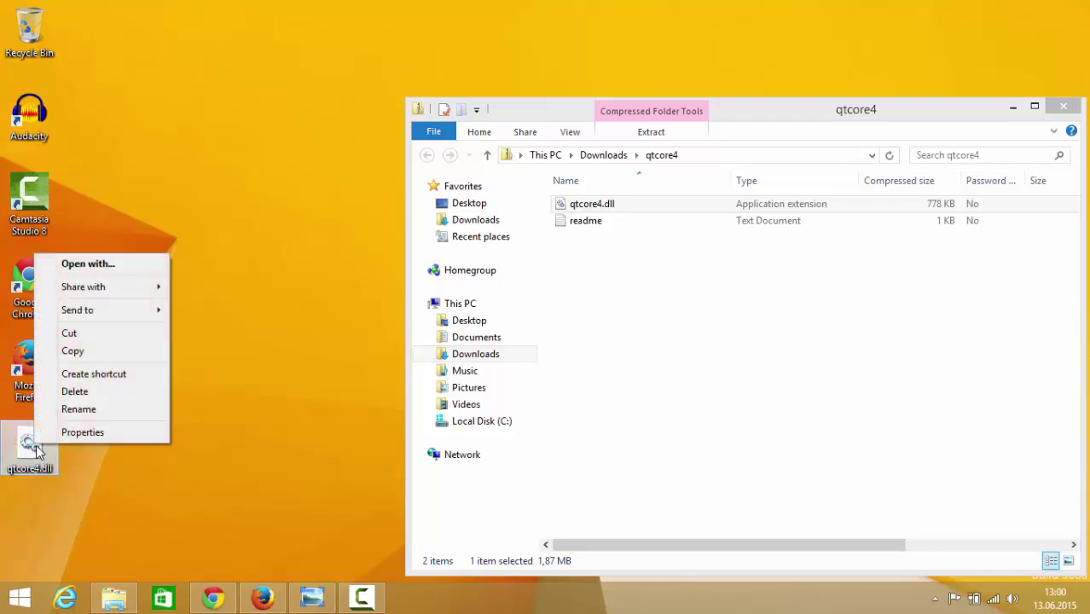
{"action": "left_click", "coordinate": [74, 350]}
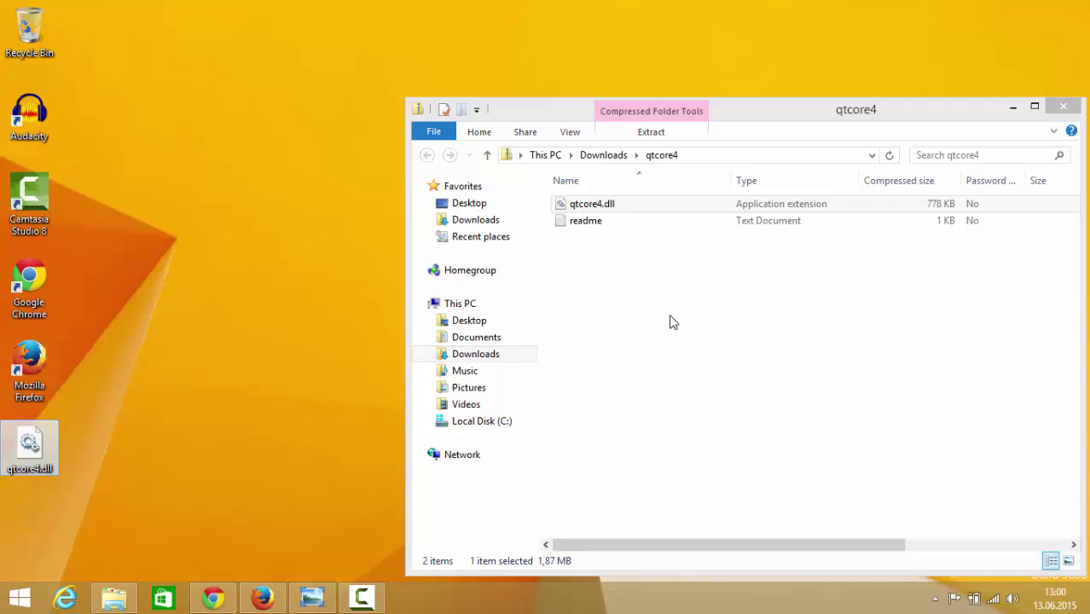
- Enlarge the File Explorer window and open the folder C:\Windows\System32
{"action": "left_click", "coordinate": [481, 421]}
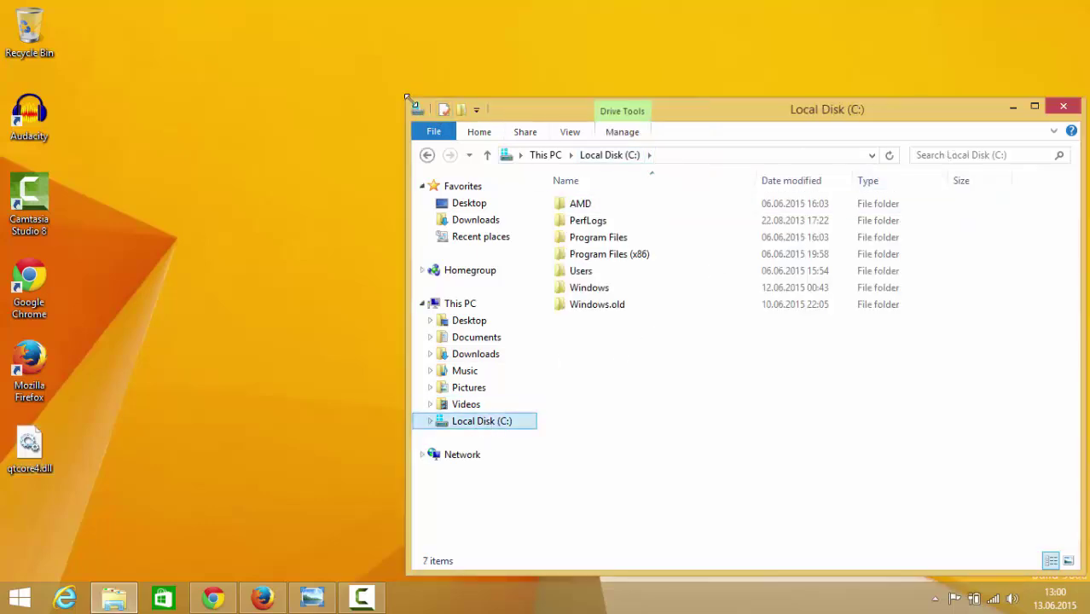
{"action": "left_click_drag", "start_coordinate": [406, 96], "coordinate": [252, 63]}
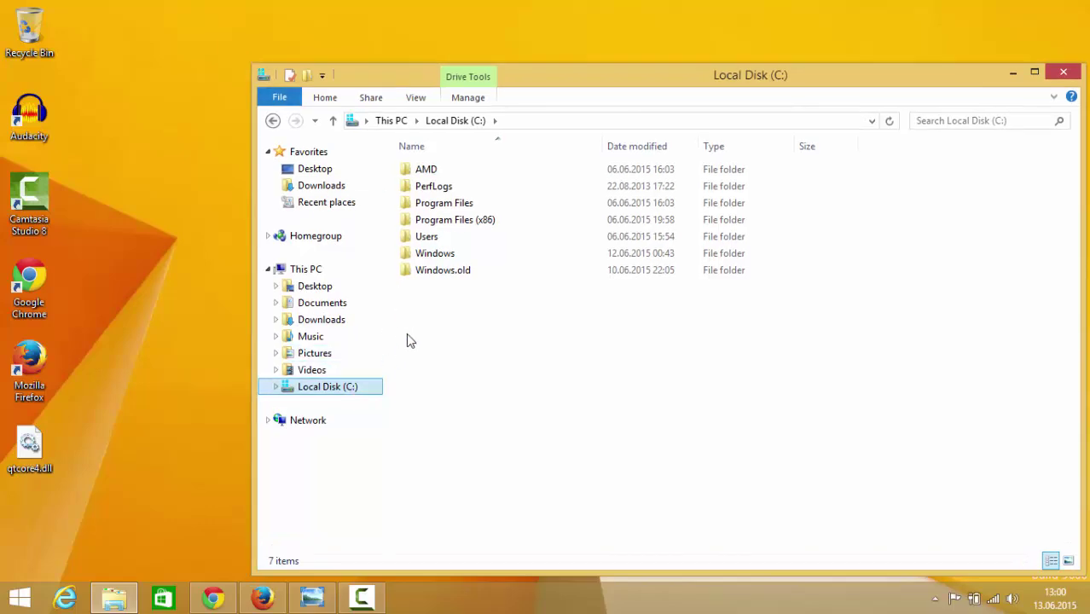
{"action": "double_click", "coordinate": [437, 256]}
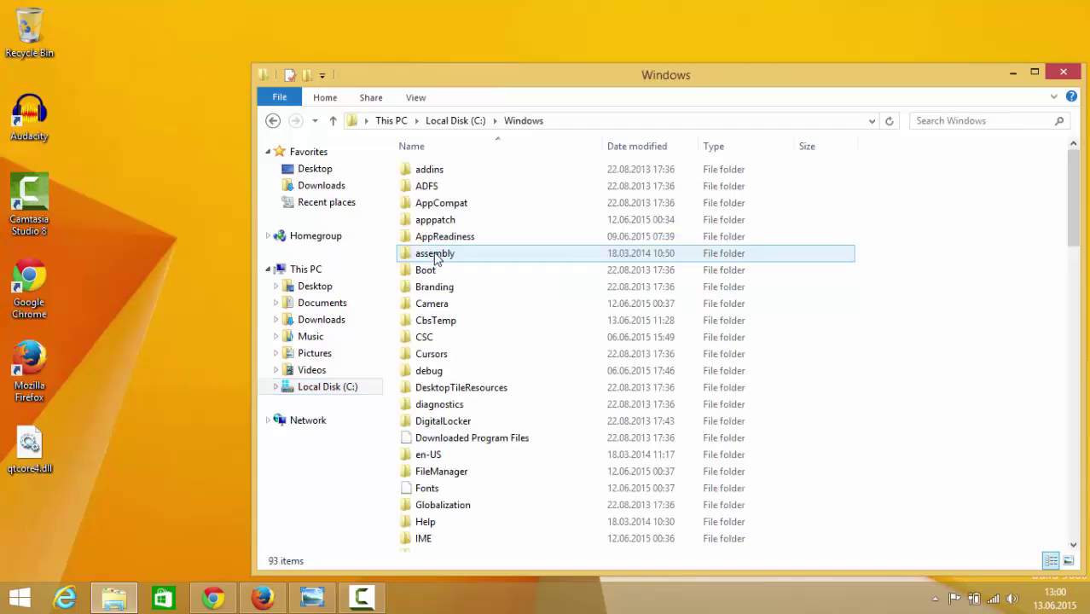
{"action": "scroll", "coordinate": [462, 296], "scroll_direction": "down", "scroll_amount": 1}
{"action": "scroll", "coordinate": [462, 296], "scroll_direction": "down", "scroll_amount": 11}
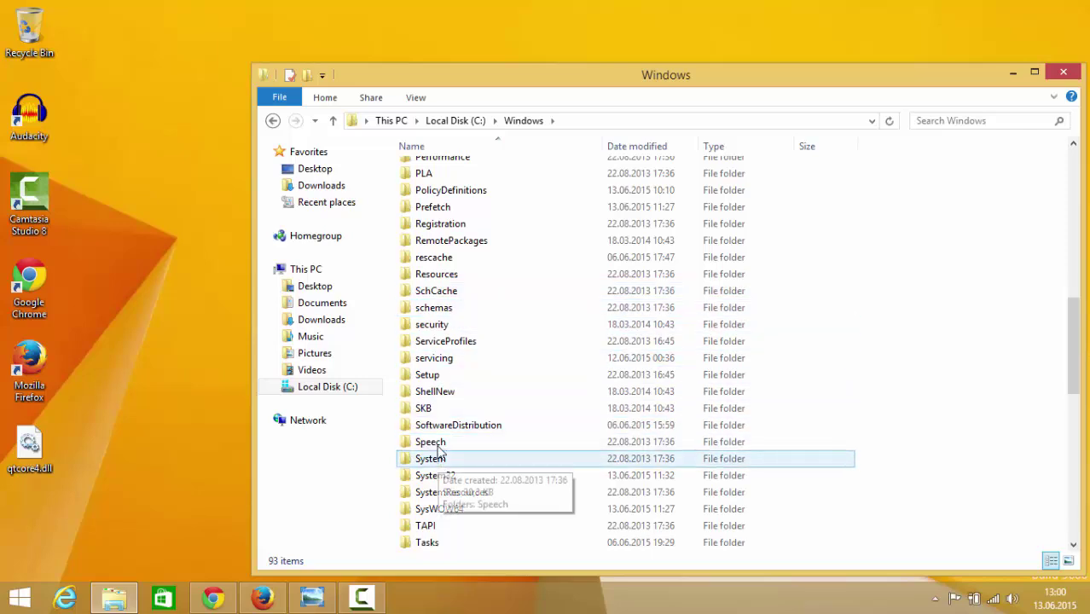
{"action": "scroll", "coordinate": [444, 409], "scroll_direction": "down", "scroll_amount": 1}
{"action": "left_click", "coordinate": [437, 424]}
{"action": "scroll", "coordinate": [544, 358], "scroll_direction": "down", "scroll_amount": 2}
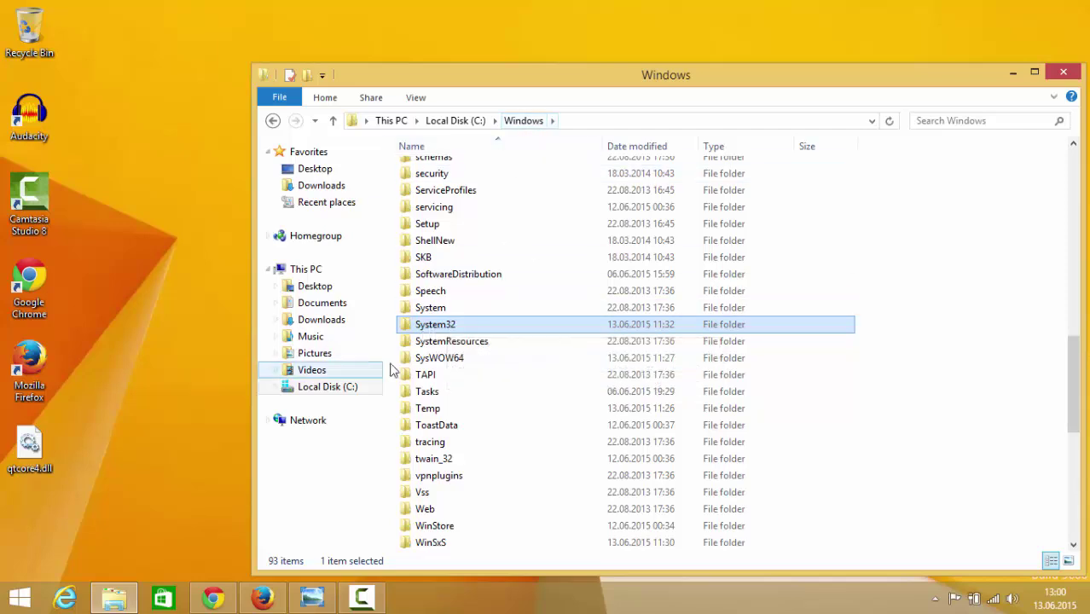
{"action": "double_click", "coordinate": [452, 329]}
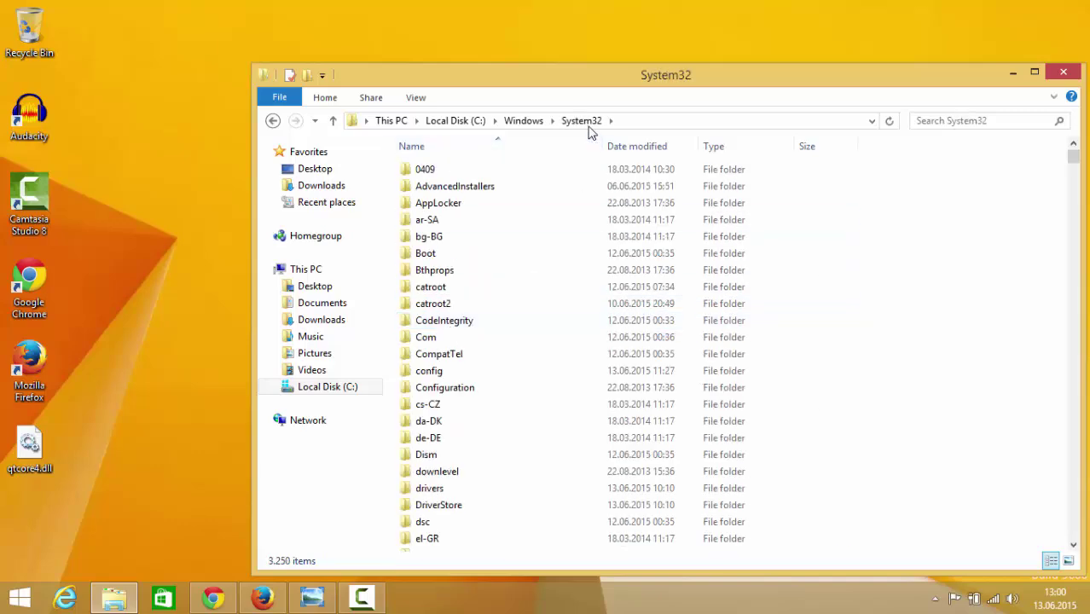
- Paste qtcore4.dll into the System32 folder, granting administrator permission for the copy
{"action": "left_click_drag", "start_coordinate": [1074, 155], "coordinate": [1059, 257]}
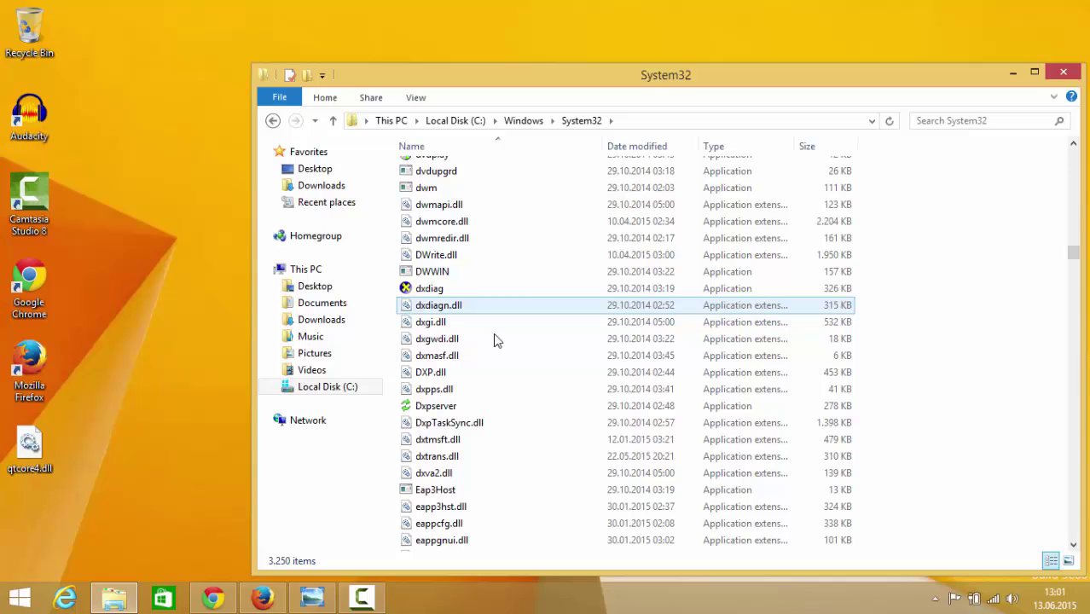
{"action": "mouse_move", "coordinate": [594, 205]}
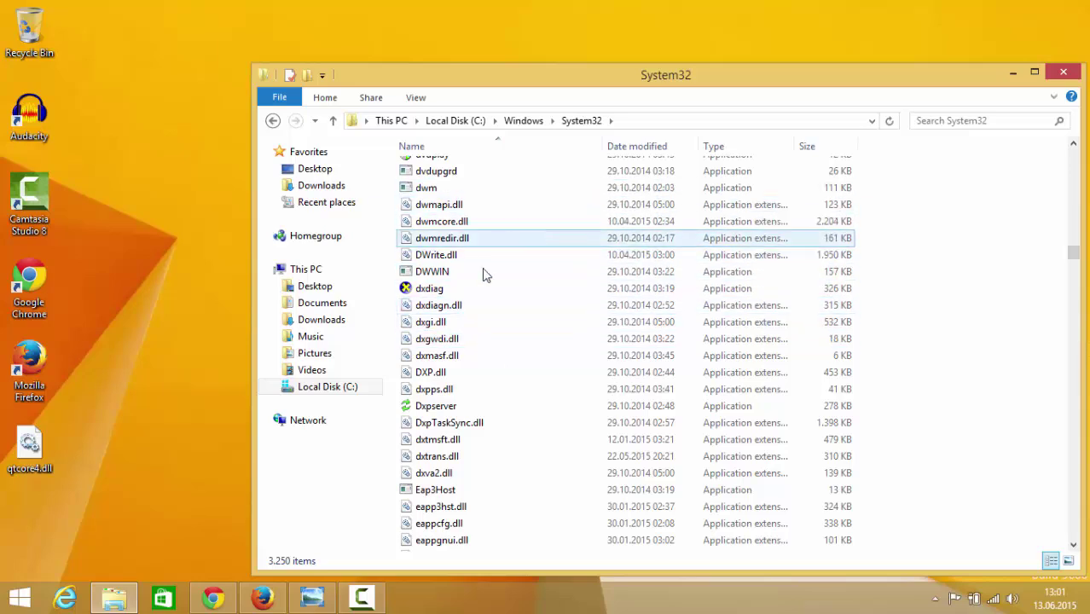
{"action": "right_click", "coordinate": [930, 288]}
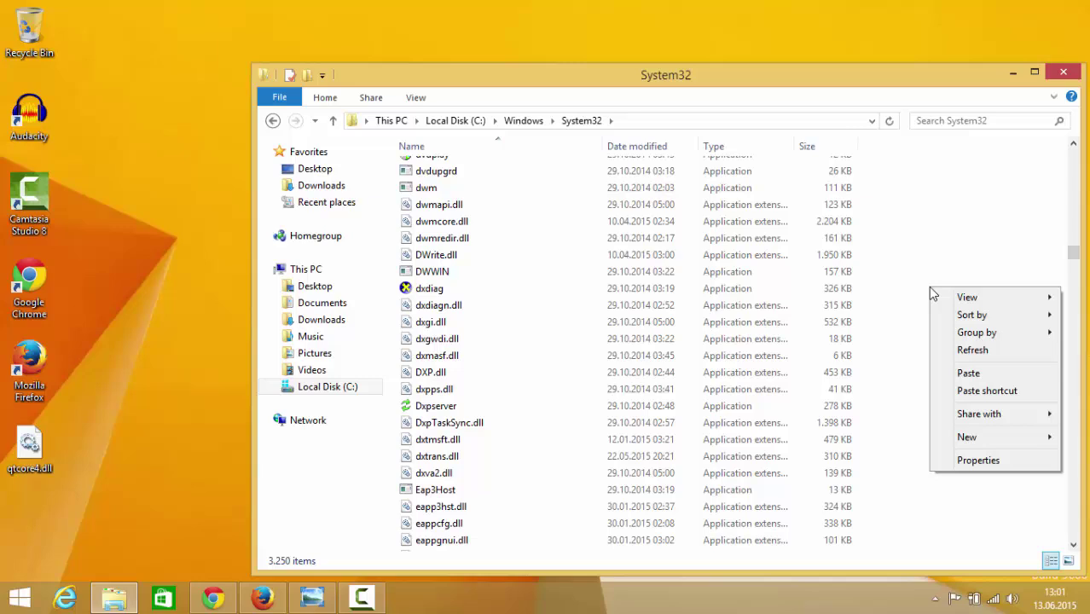
{"action": "left_click", "coordinate": [968, 374]}
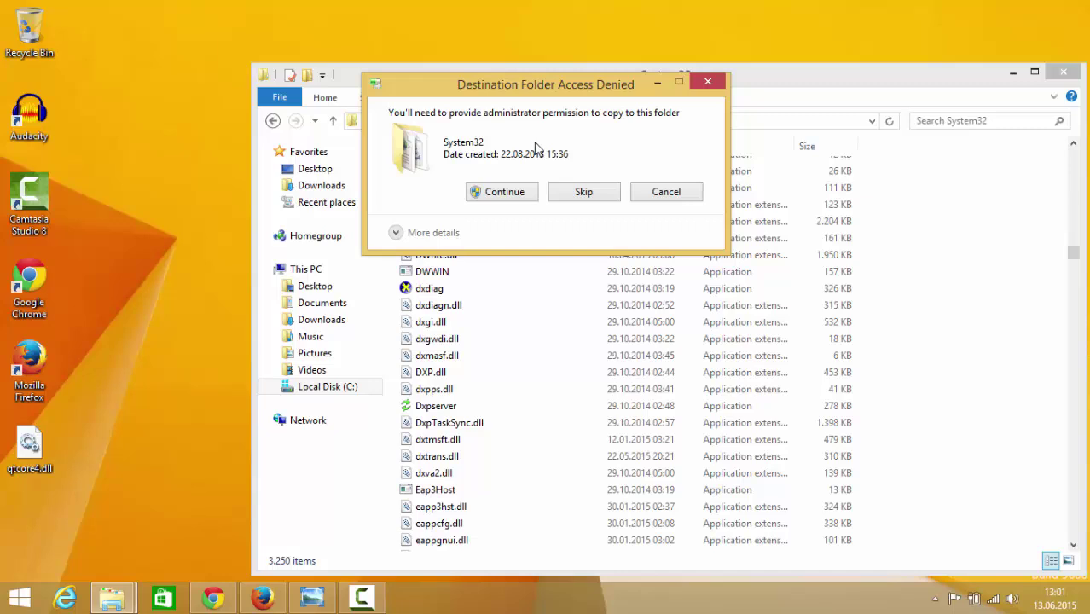
{"action": "left_click", "coordinate": [503, 192]}
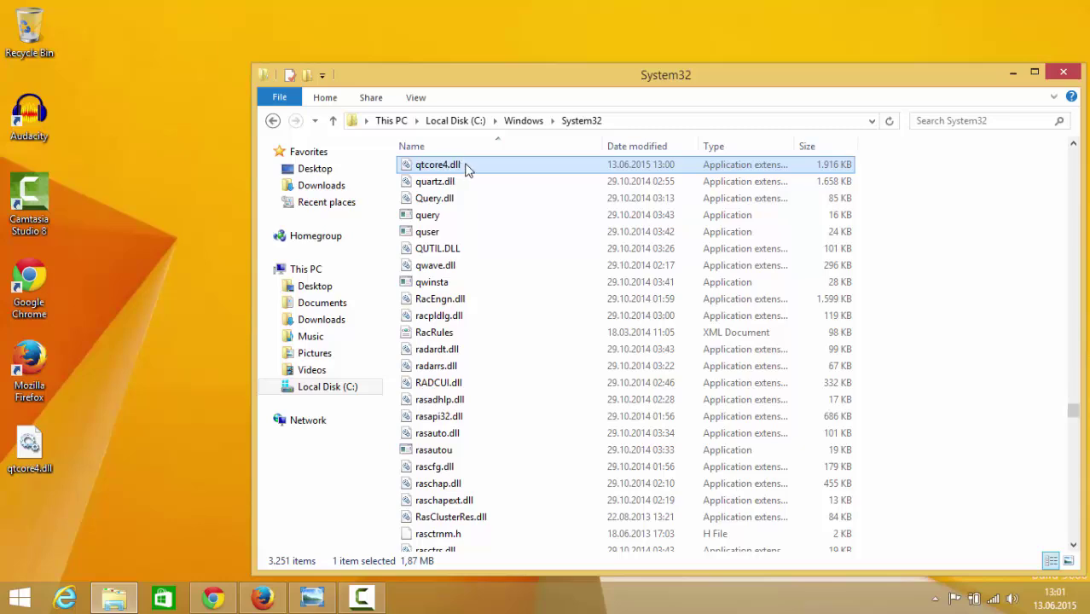
{"action": "mouse_move", "coordinate": [455, 173]}
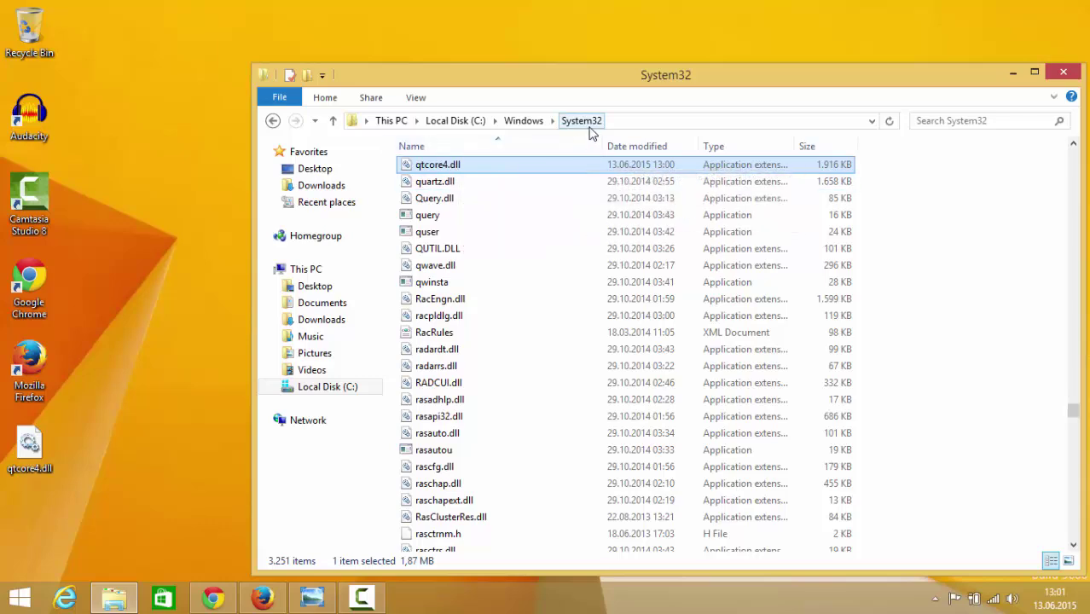
- Go back to the Windows folder and open its SysWOW64 subfolder
{"action": "left_click", "coordinate": [522, 121]}
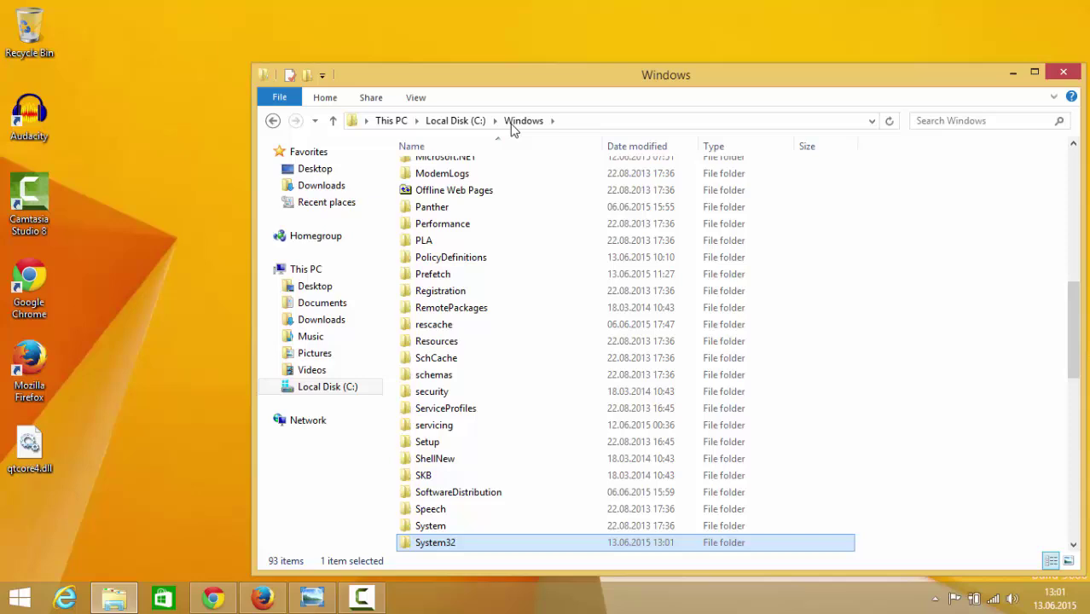
{"action": "scroll", "coordinate": [495, 251], "scroll_direction": "down", "scroll_amount": 3}
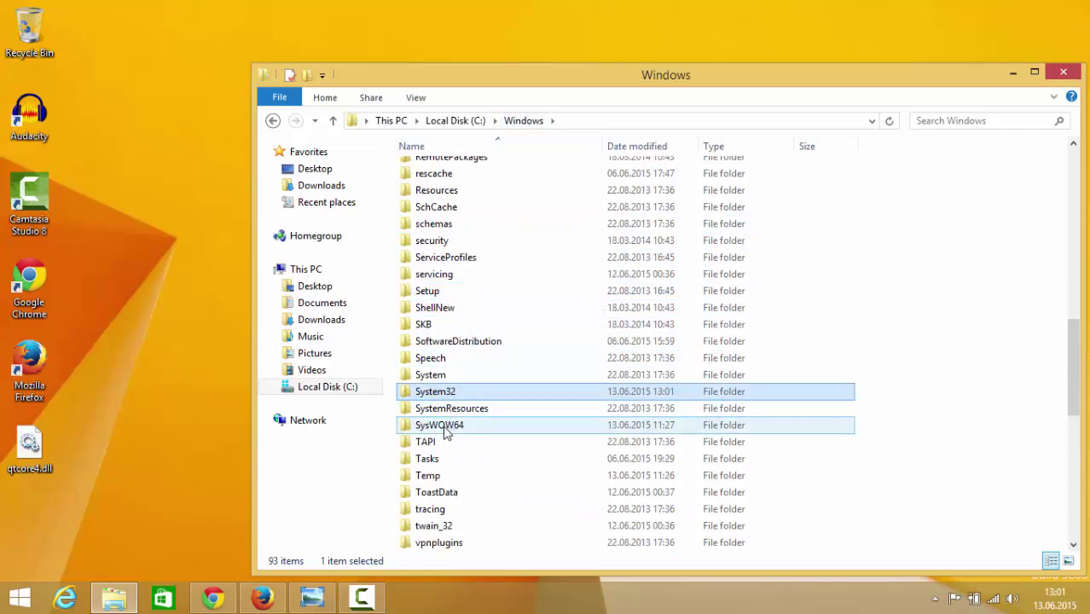
{"action": "mouse_move", "coordinate": [441, 433]}
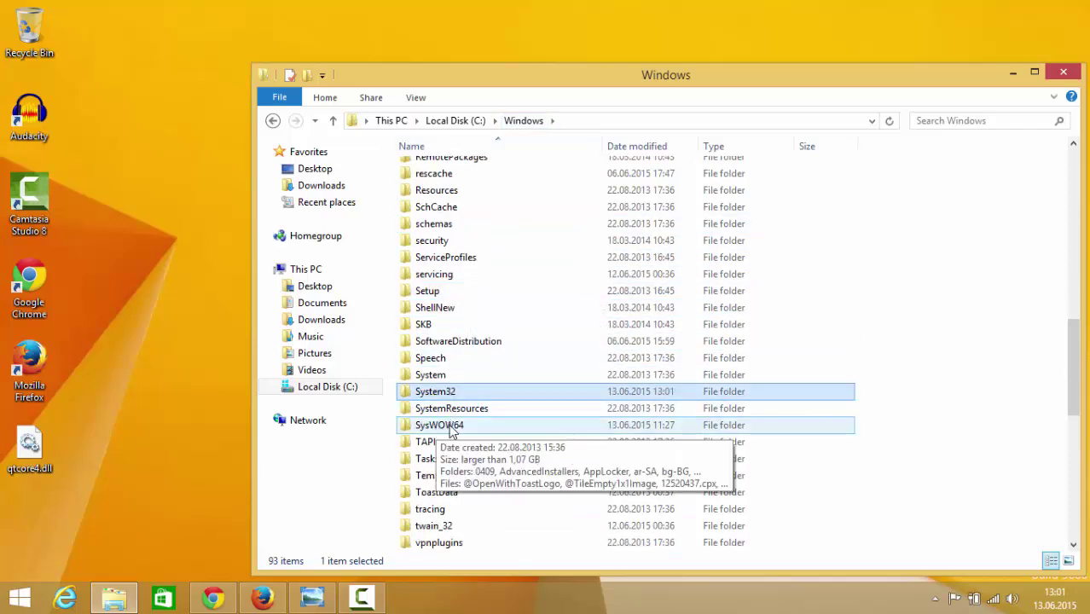
{"action": "left_click", "coordinate": [452, 432]}
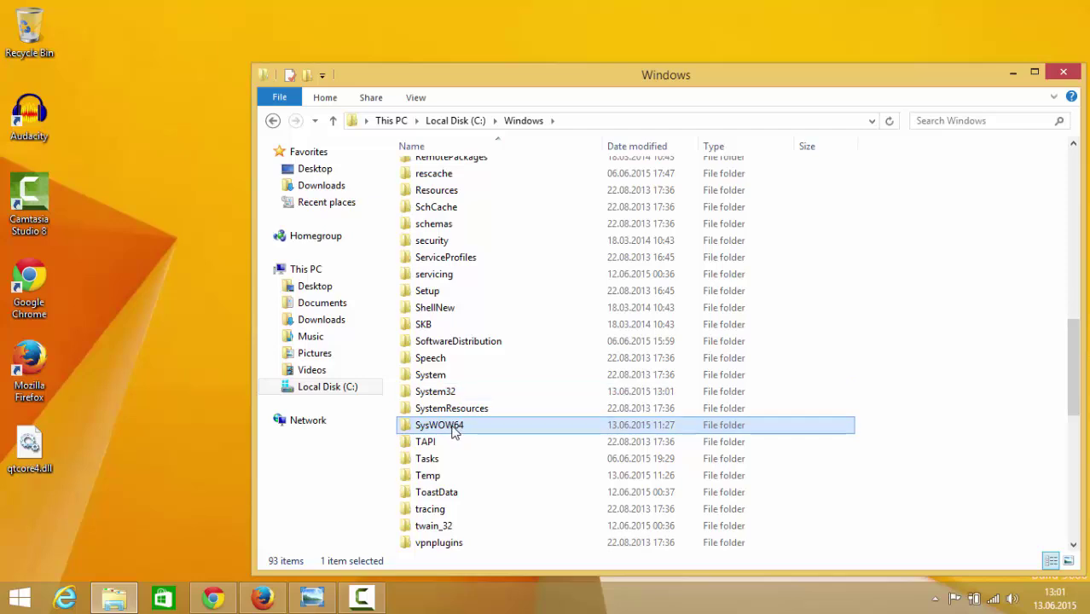
{"action": "mouse_move", "coordinate": [451, 432]}
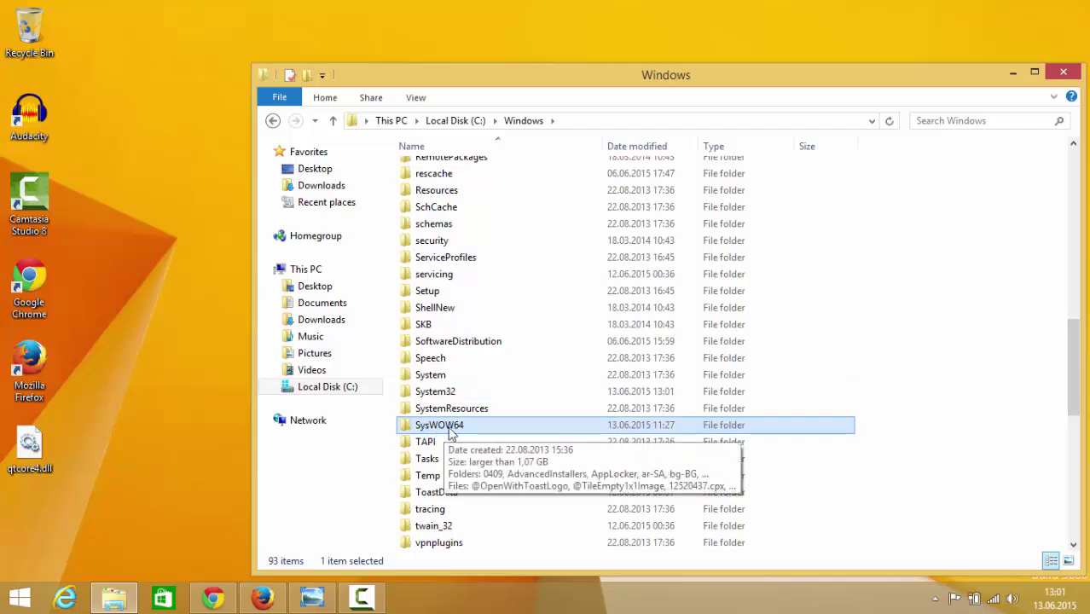
{"action": "double_click", "coordinate": [451, 431]}
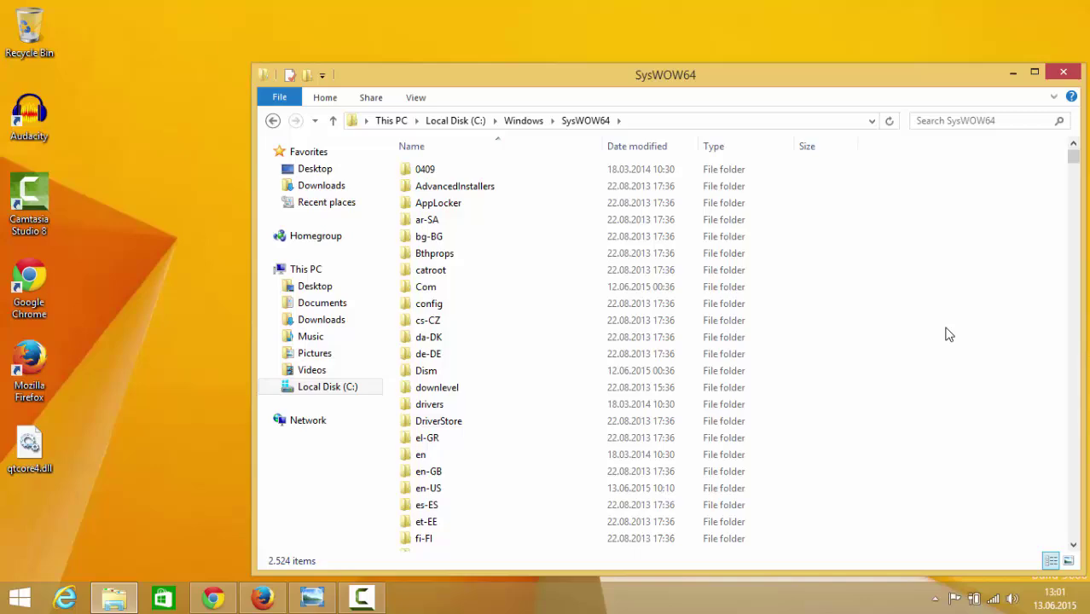
- Paste the copied qtcore4.dll into the SysWOW64 folder, granting administrator permission for the copy
{"action": "left_click_drag", "start_coordinate": [1073, 157], "coordinate": [1061, 231]}
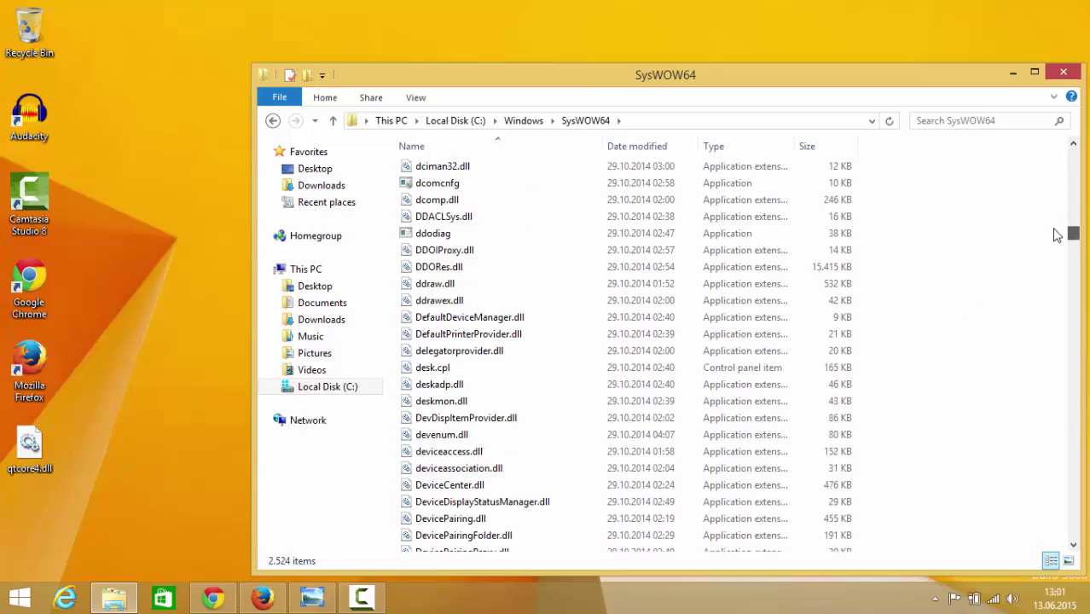
{"action": "right_click", "coordinate": [959, 261]}
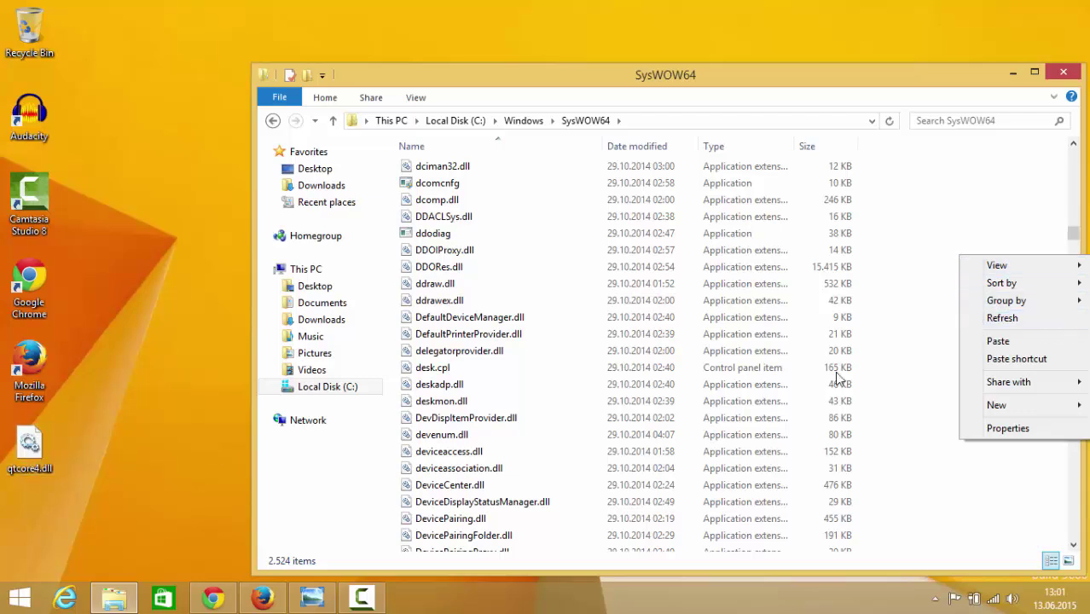
{"action": "left_click", "coordinate": [985, 342]}
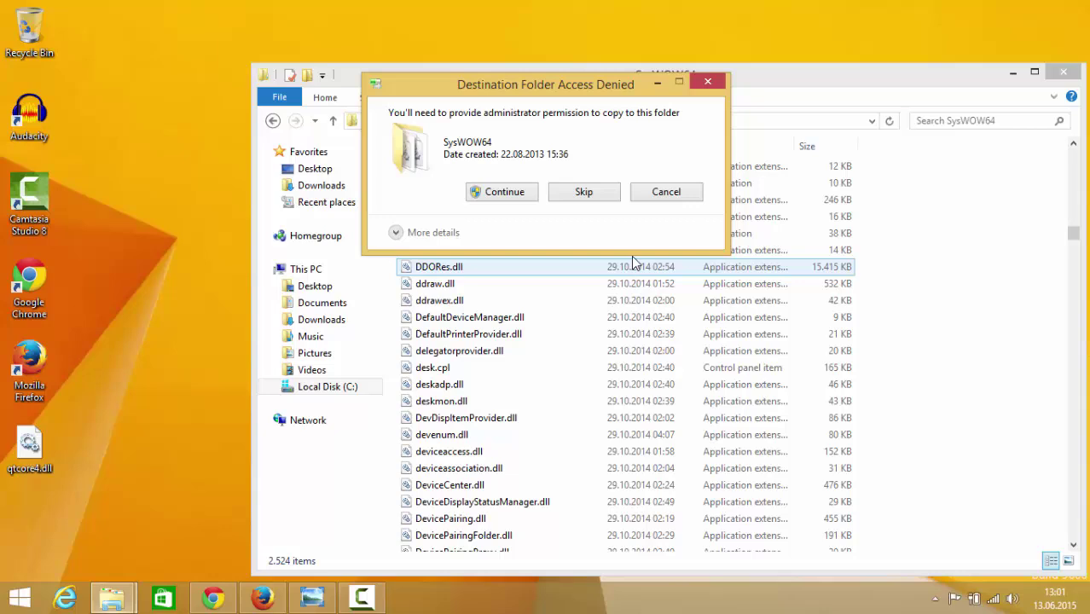
{"action": "left_click", "coordinate": [513, 190]}
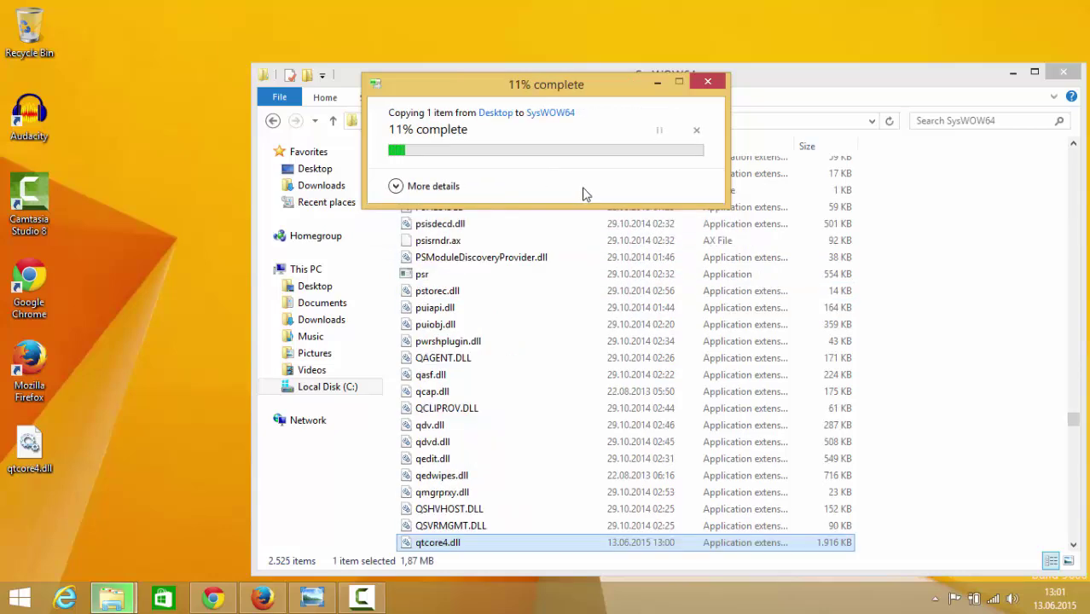